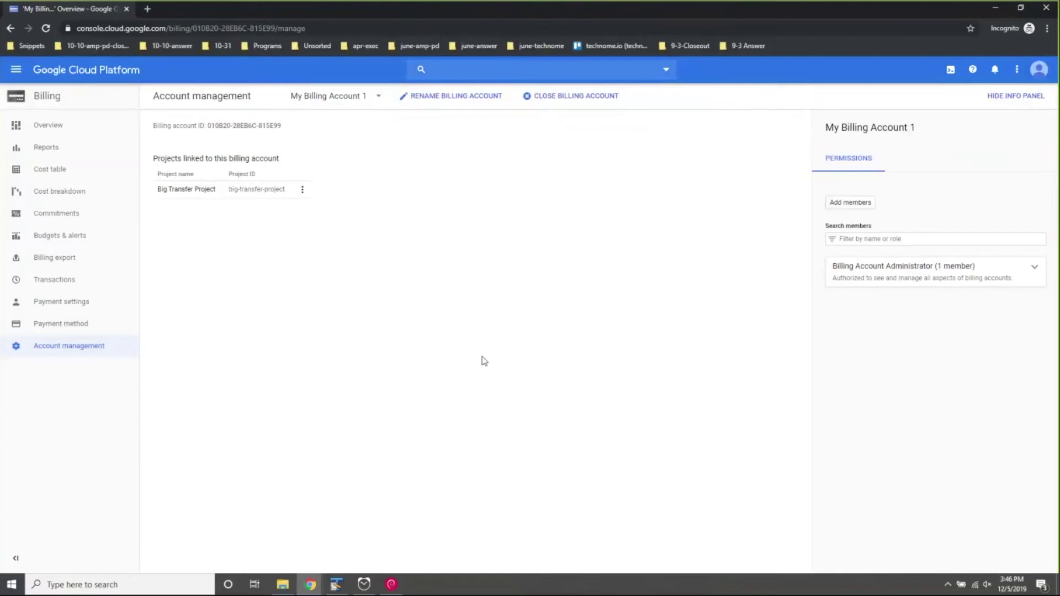
{"action": "left_click", "coordinate": [1011, 96]}
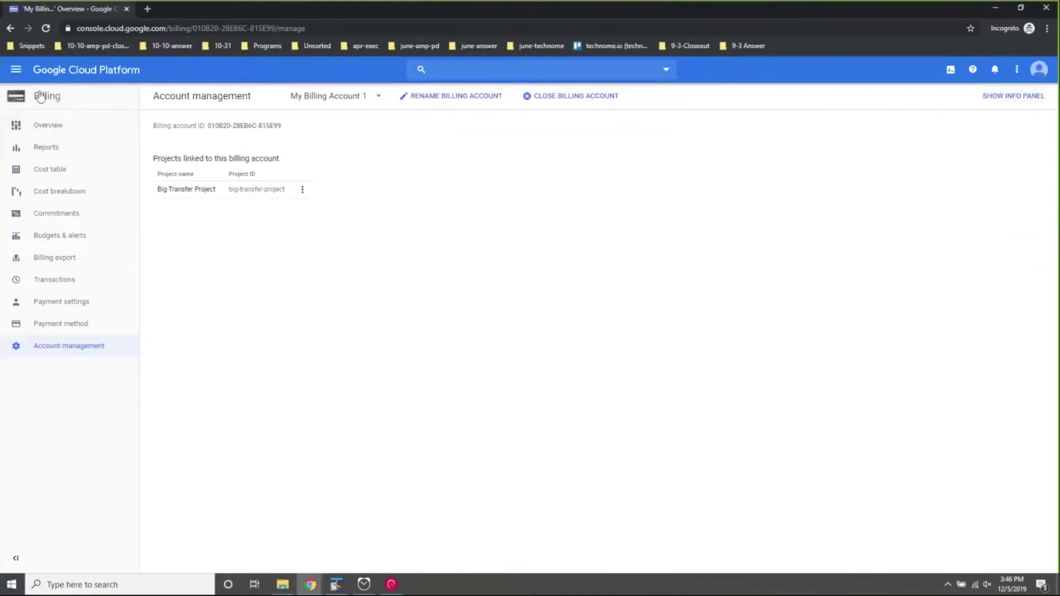
{"action": "left_click", "coordinate": [19, 77]}
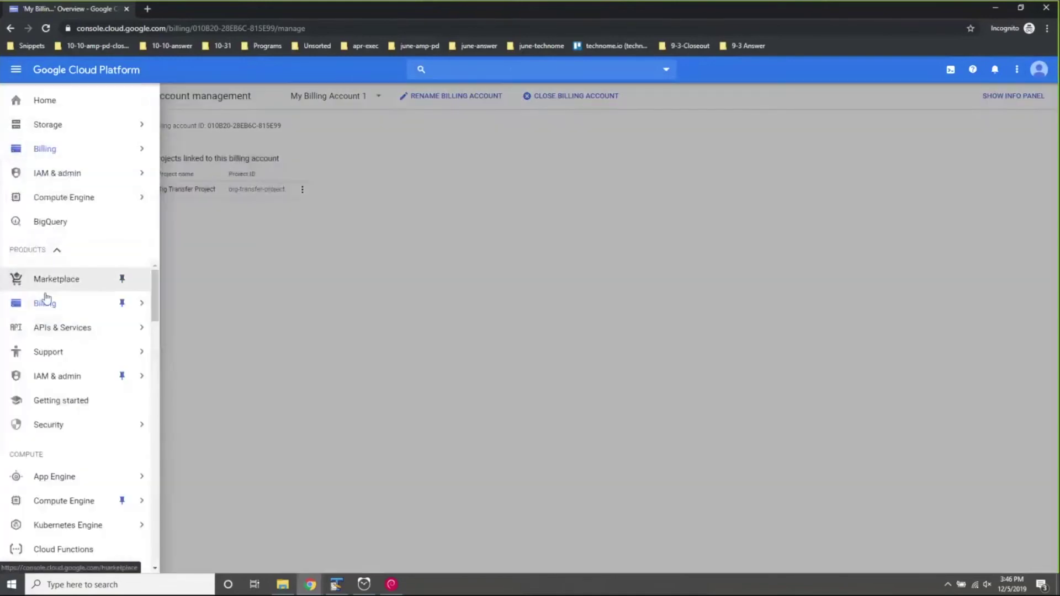
{"action": "mouse_move", "coordinate": [44, 303]}
{"action": "left_click", "coordinate": [456, 305]}
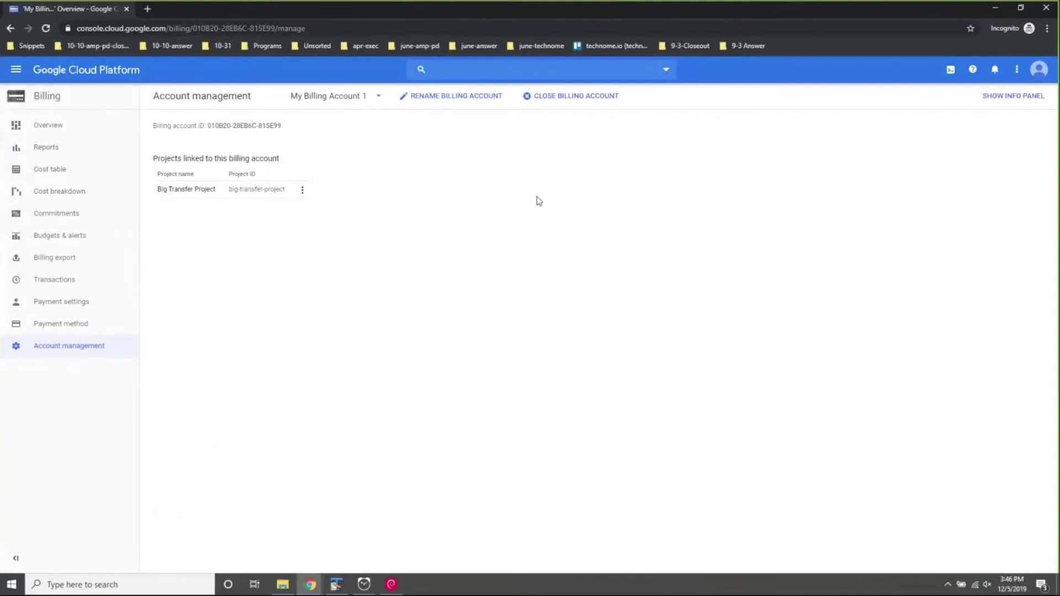
{"action": "left_click", "coordinate": [1013, 97]}
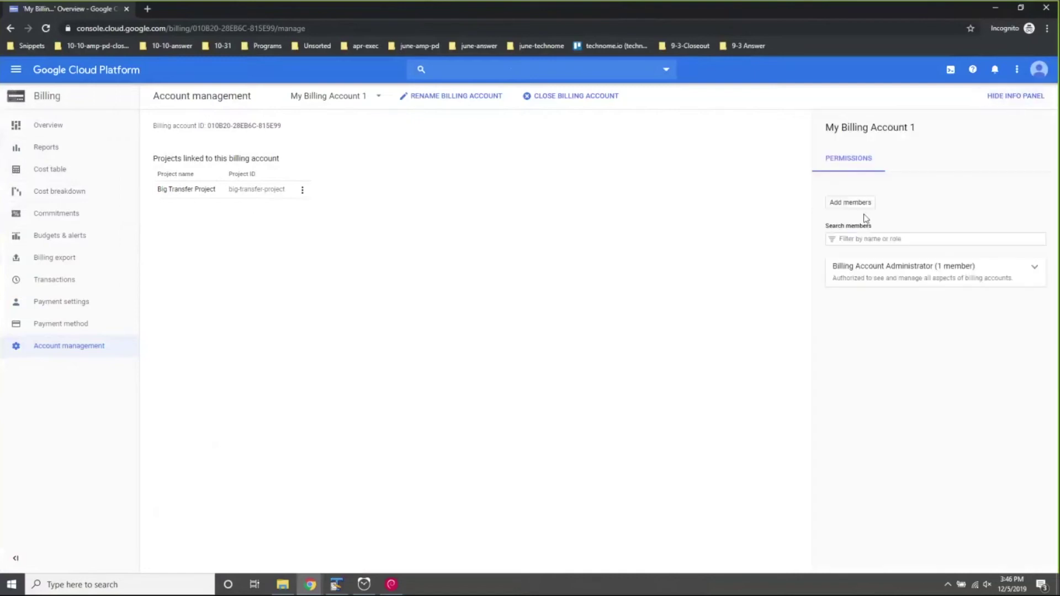
Step: Add Terra's billing e-mail address as a member of My Billing Account 1 with the Billing Account User role and save
{"action": "key", "text": "alt+Tab"}
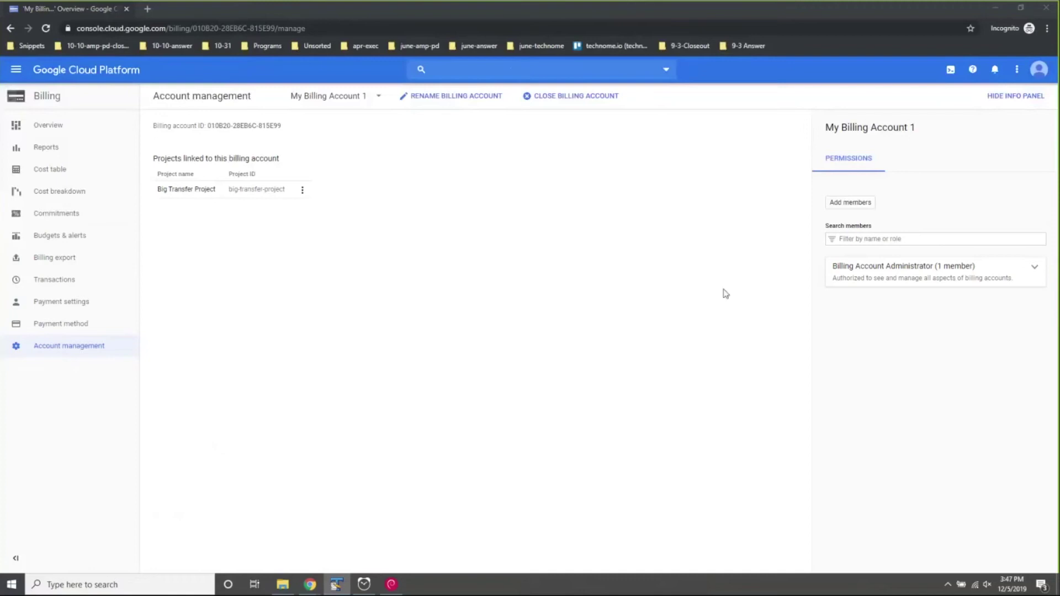
{"action": "left_click", "coordinate": [844, 204]}
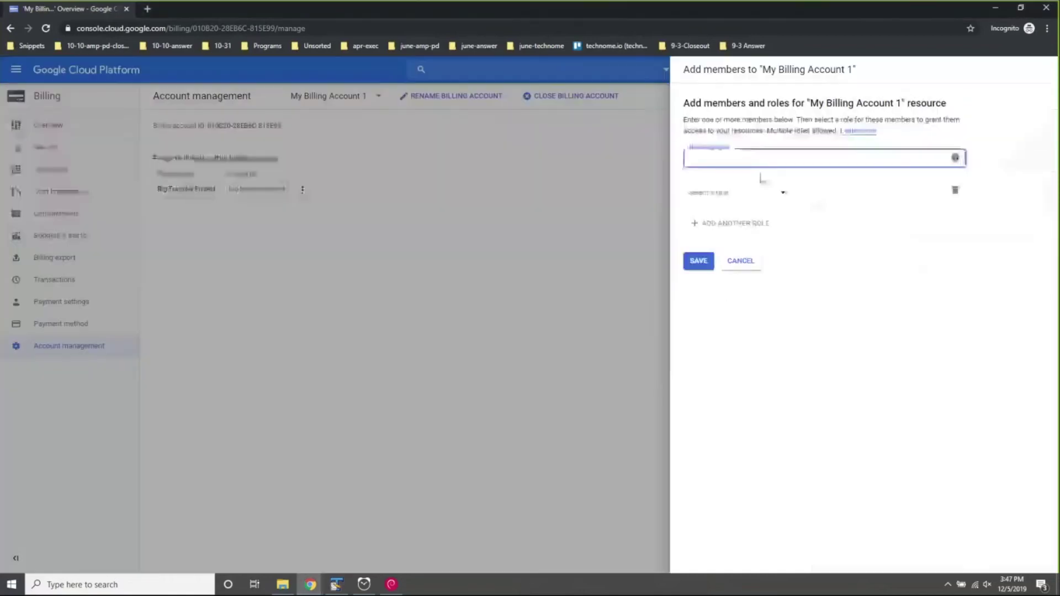
{"action": "right_click", "coordinate": [749, 159]}
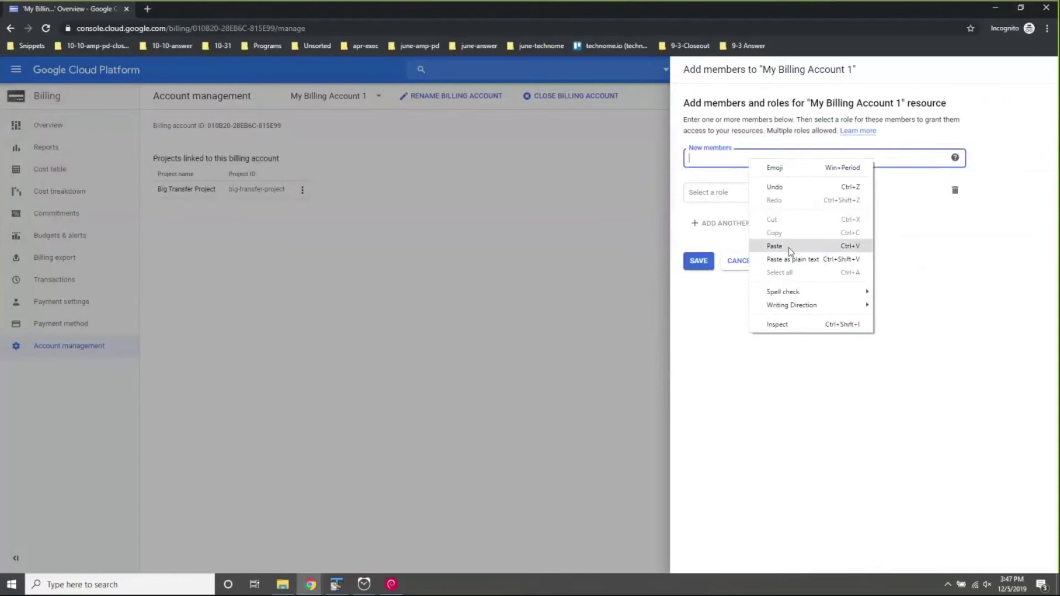
{"action": "left_click", "coordinate": [786, 243]}
{"action": "left_click", "coordinate": [762, 181]}
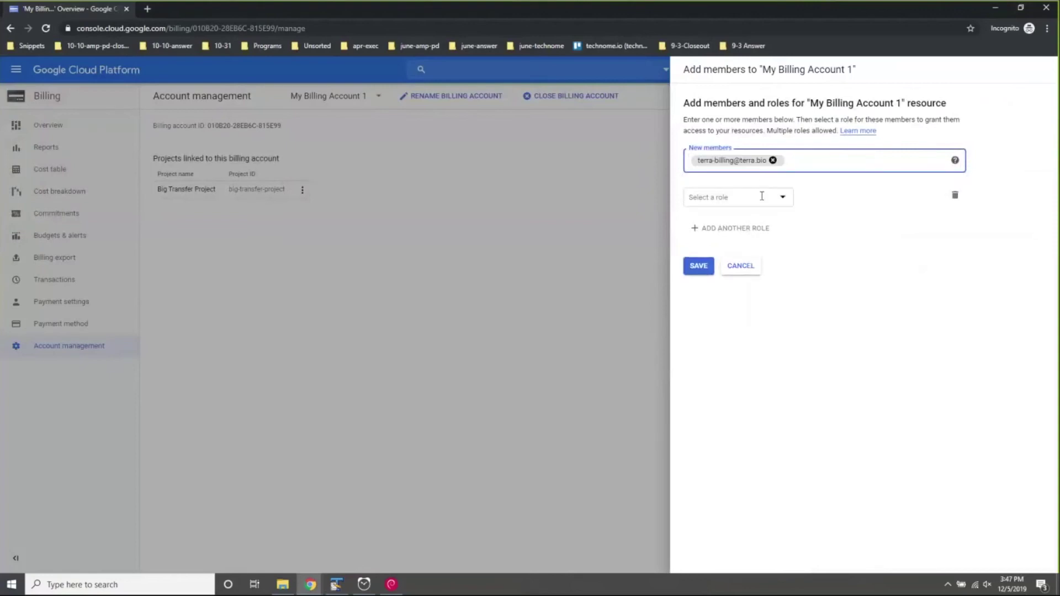
{"action": "left_click", "coordinate": [762, 197]}
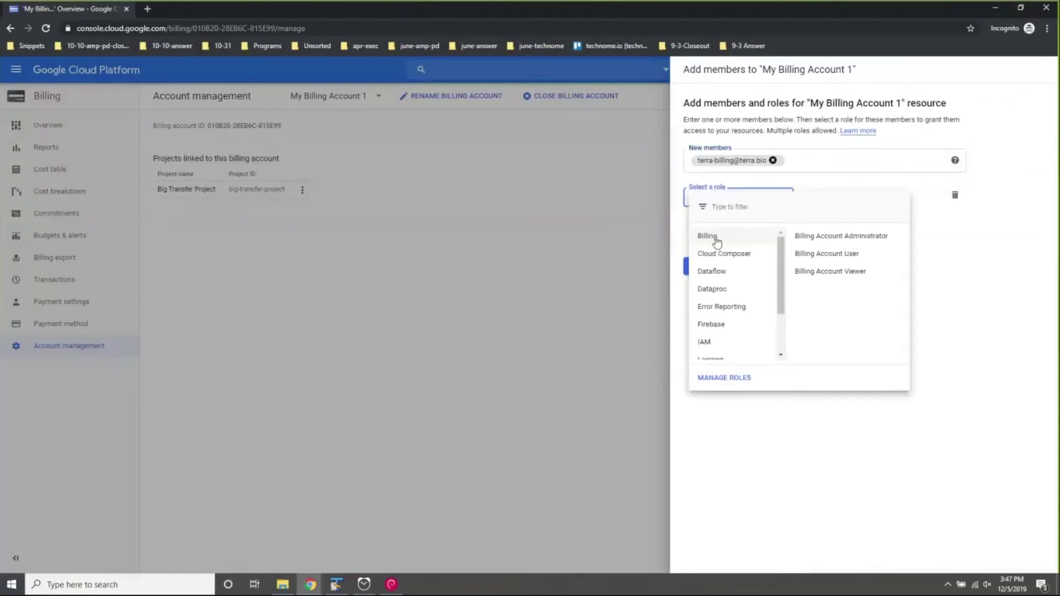
{"action": "left_click", "coordinate": [822, 257]}
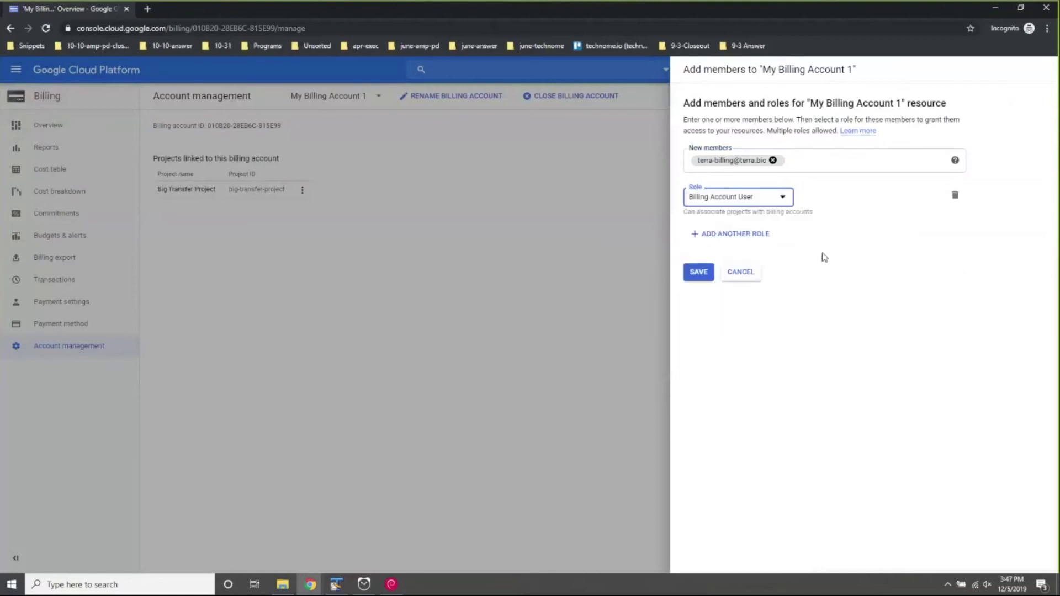
{"action": "left_click", "coordinate": [699, 275]}
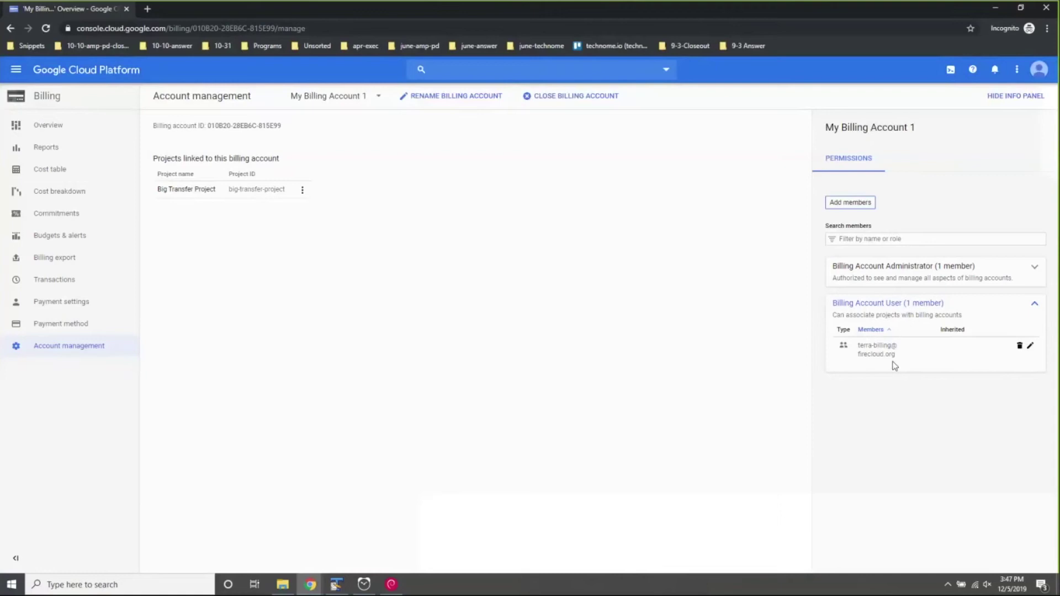
{"action": "left_click", "coordinate": [858, 404]}
{"action": "triple_click", "coordinate": [872, 358]}
{"action": "left_click", "coordinate": [873, 393]}
Step: Switch to the Terra window, open the account's Billing page and reposition the window over the cloud console
{"action": "key", "text": "alt+Tab"}
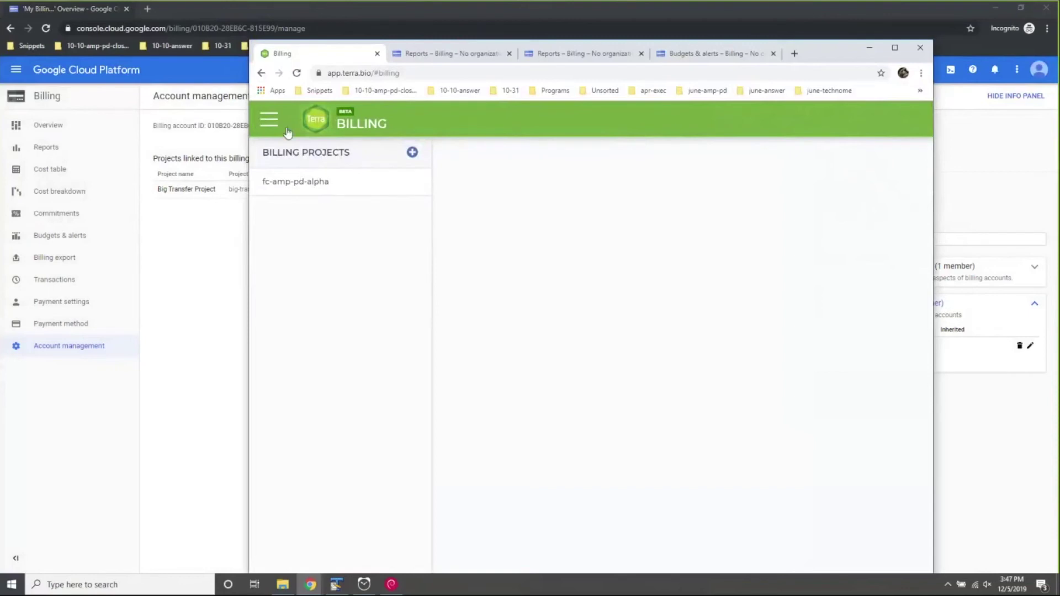
{"action": "left_click", "coordinate": [267, 121]}
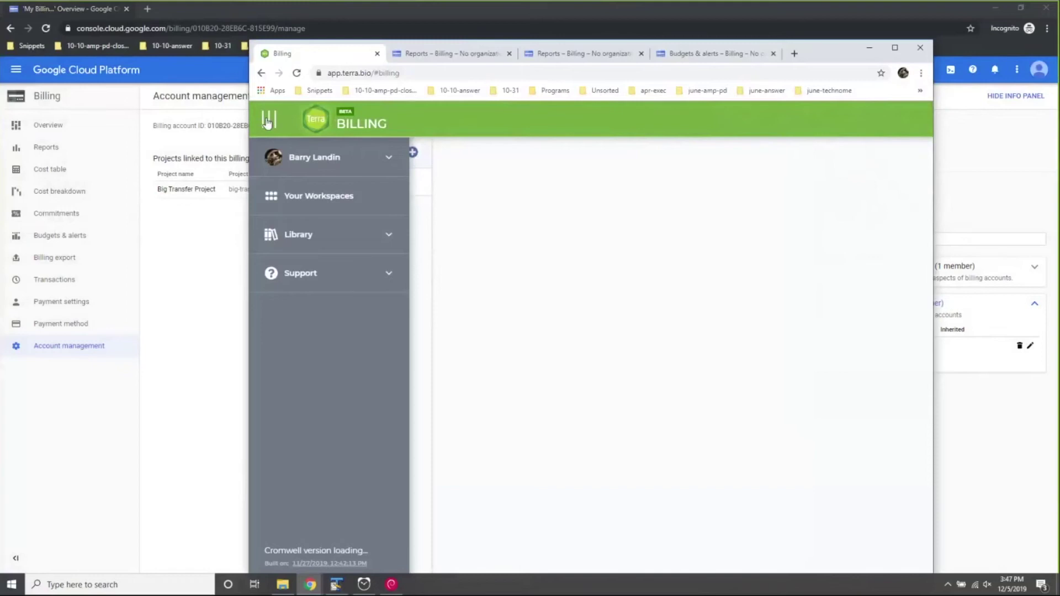
{"action": "left_click", "coordinate": [330, 158]}
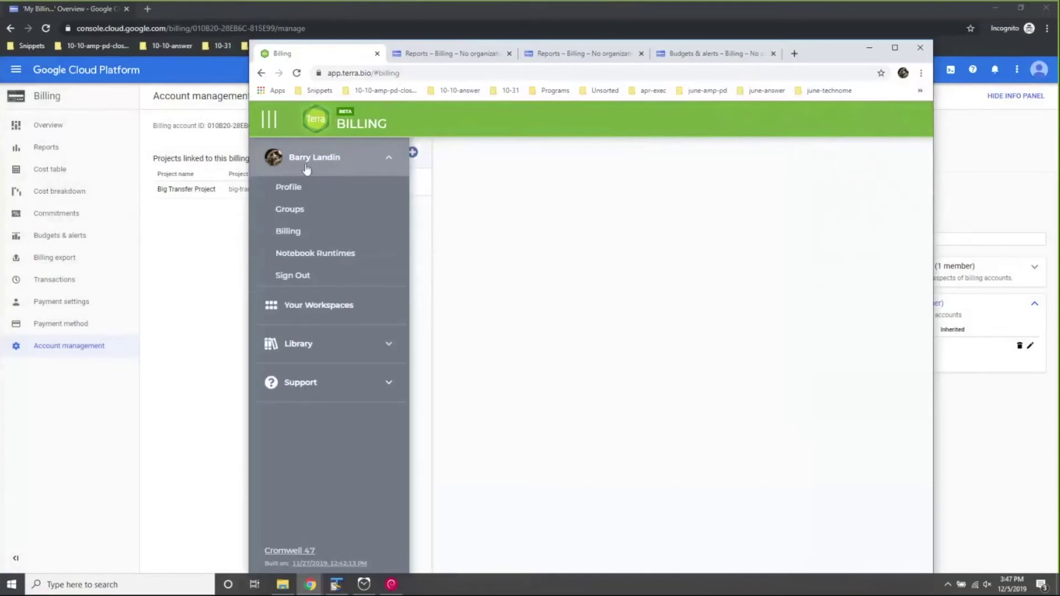
{"action": "left_click", "coordinate": [292, 235]}
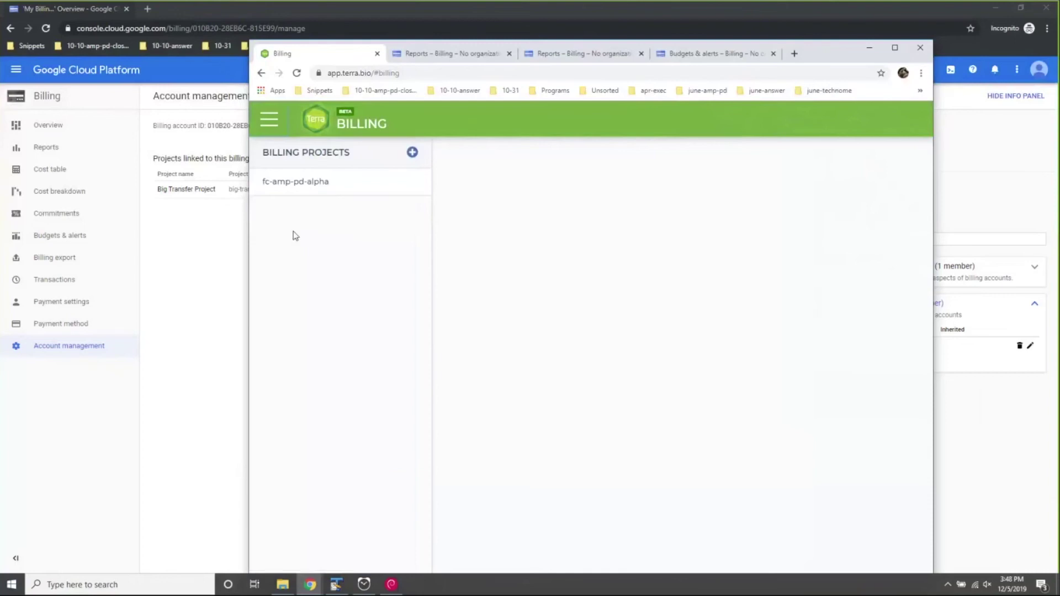
{"action": "left_click_drag", "start_coordinate": [726, 45], "coordinate": [561, 32]}
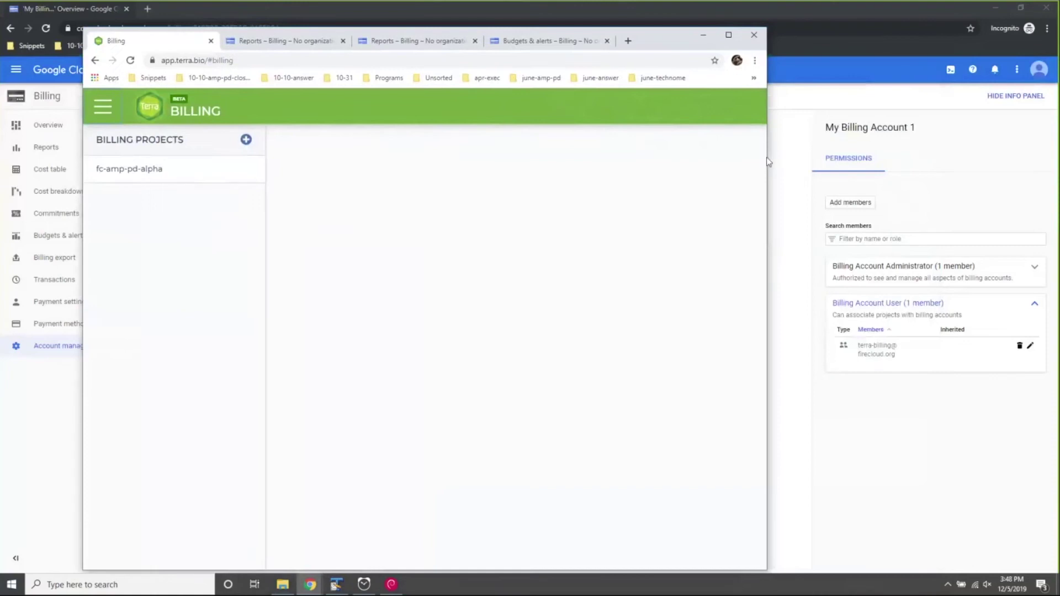
{"action": "left_click", "coordinate": [103, 106]}
{"action": "left_click", "coordinate": [193, 160]}
{"action": "left_click", "coordinate": [125, 219]}
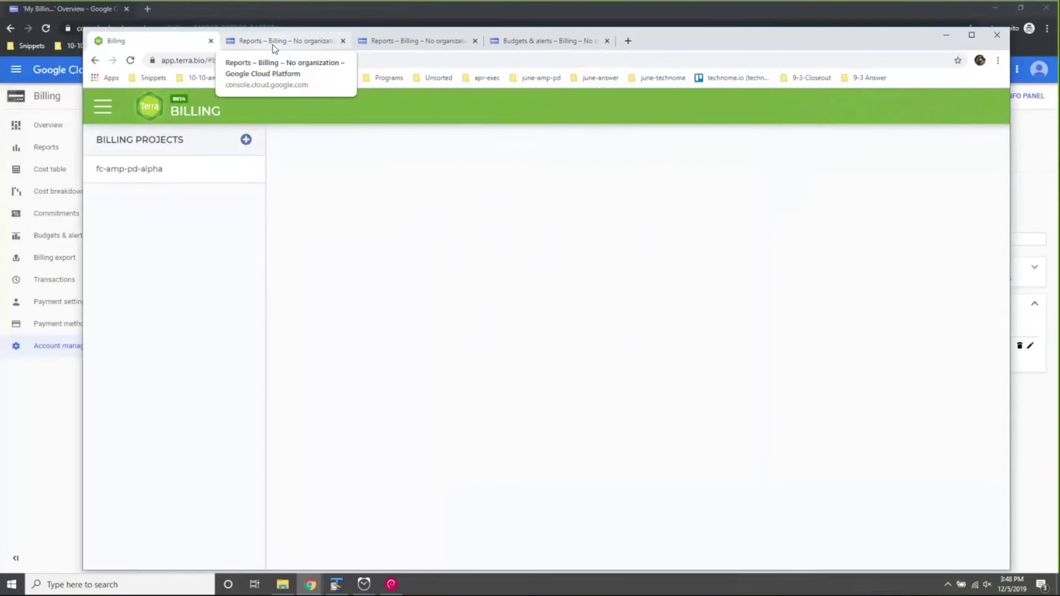
Step: Group the October 1 – November 13, 2019 cost report of the NIH.NINDS.AMP-PD billing account by Product
{"action": "left_click", "coordinate": [274, 42]}
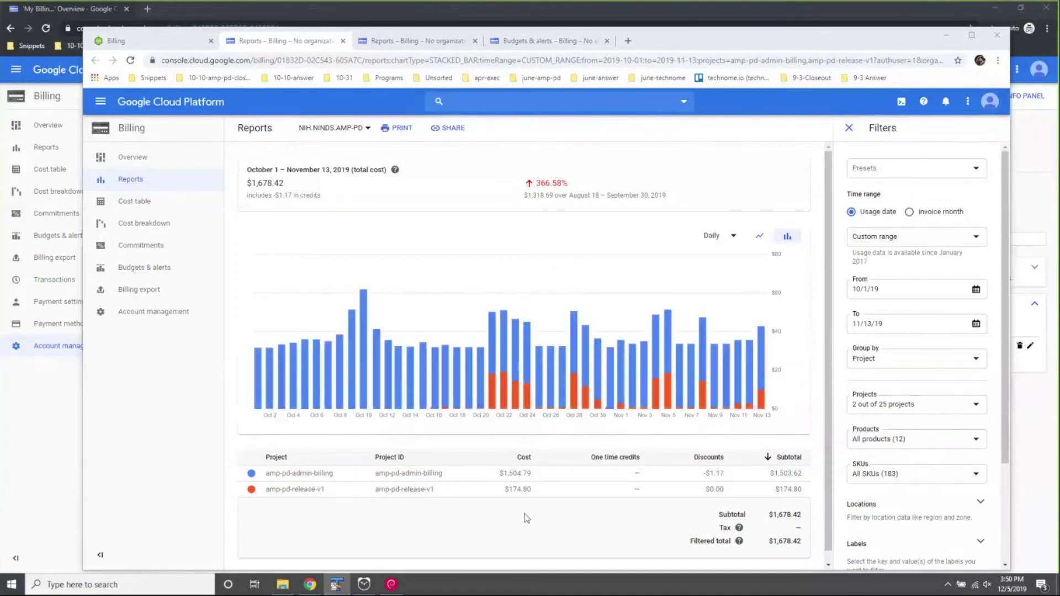
{"action": "left_click", "coordinate": [980, 362]}
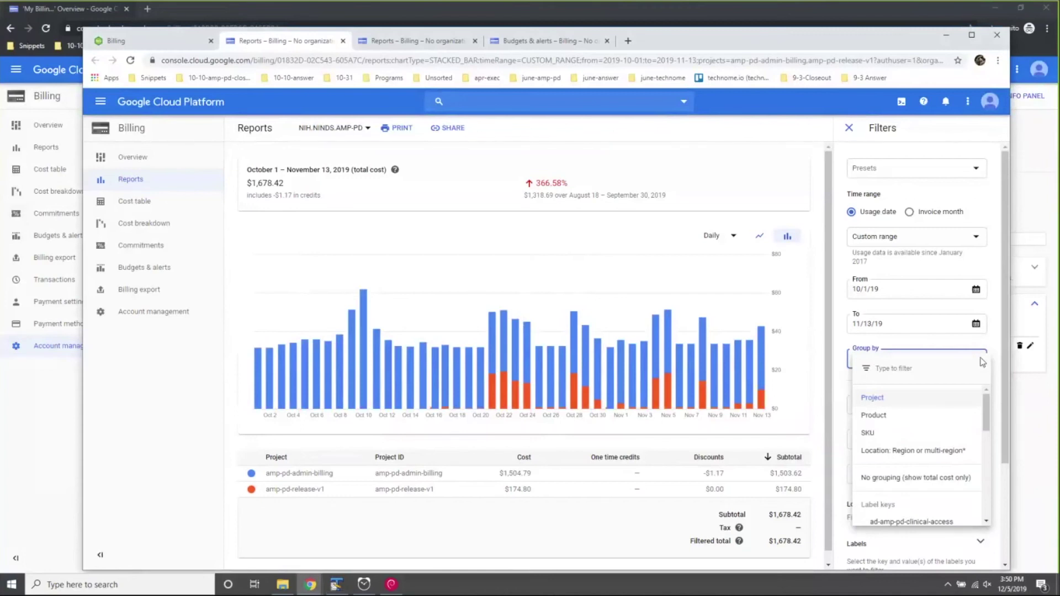
{"action": "left_click", "coordinate": [918, 421]}
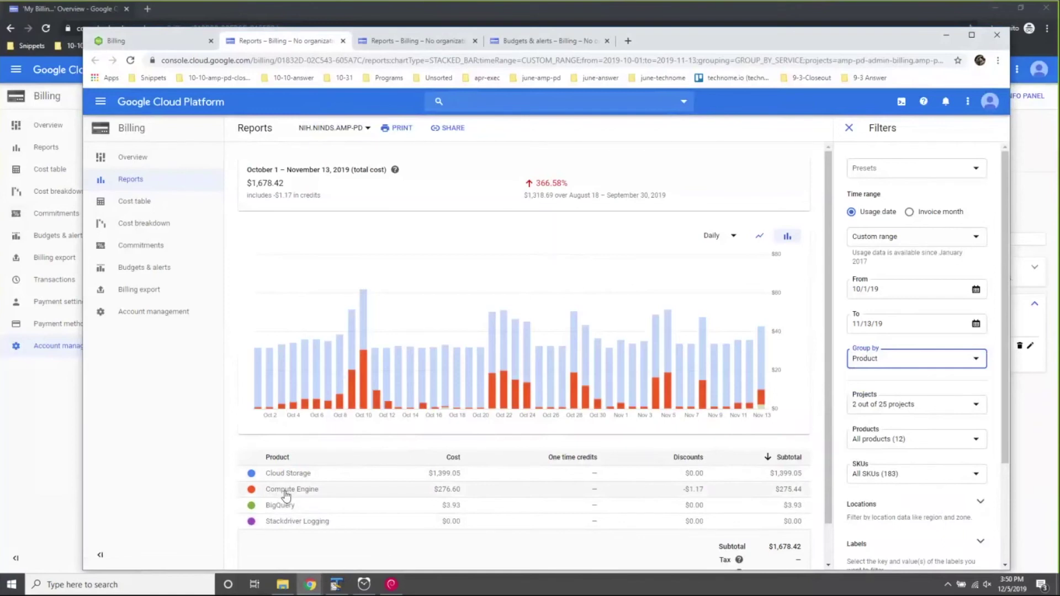
{"action": "mouse_move", "coordinate": [398, 381]}
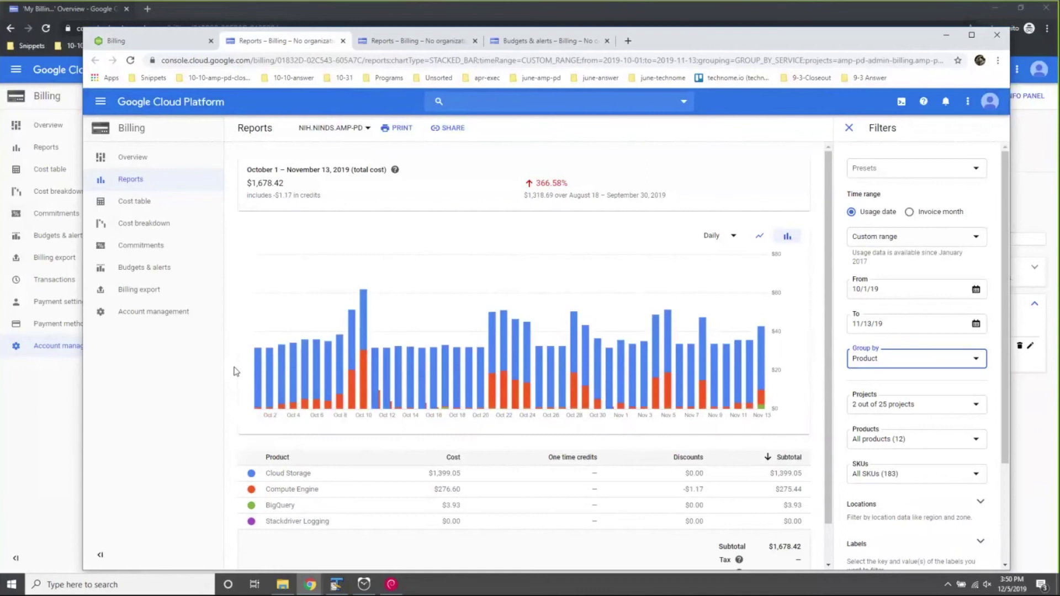
Step: Examine the May 1 – June 30, 2019 cost report, and the Budgets & alerts page of the NIH.NINDS.AMP-PD account
{"action": "left_click", "coordinate": [415, 45]}
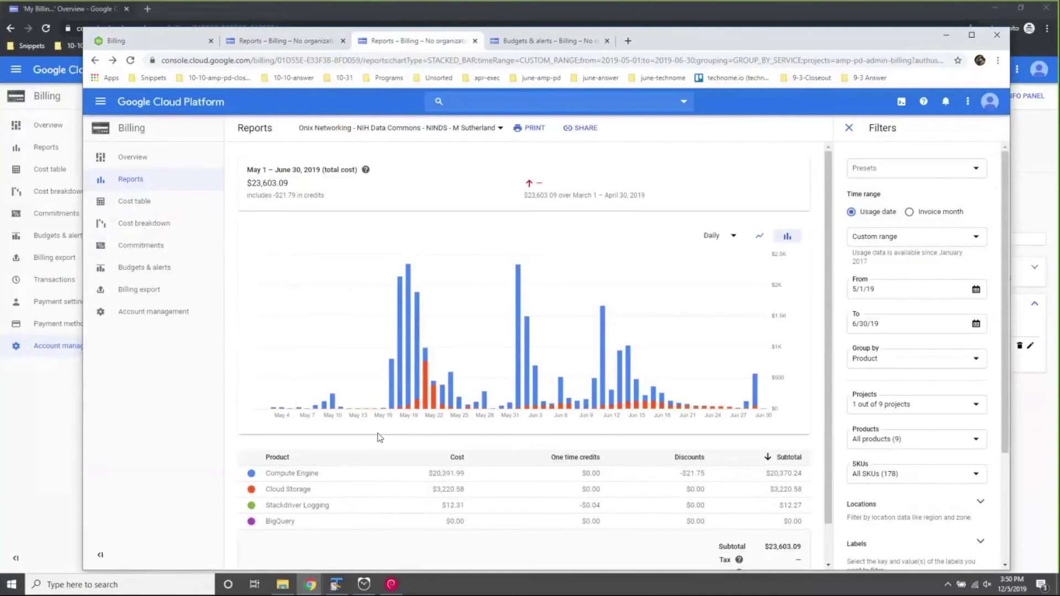
{"action": "mouse_move", "coordinate": [758, 418]}
{"action": "left_click", "coordinate": [336, 584]}
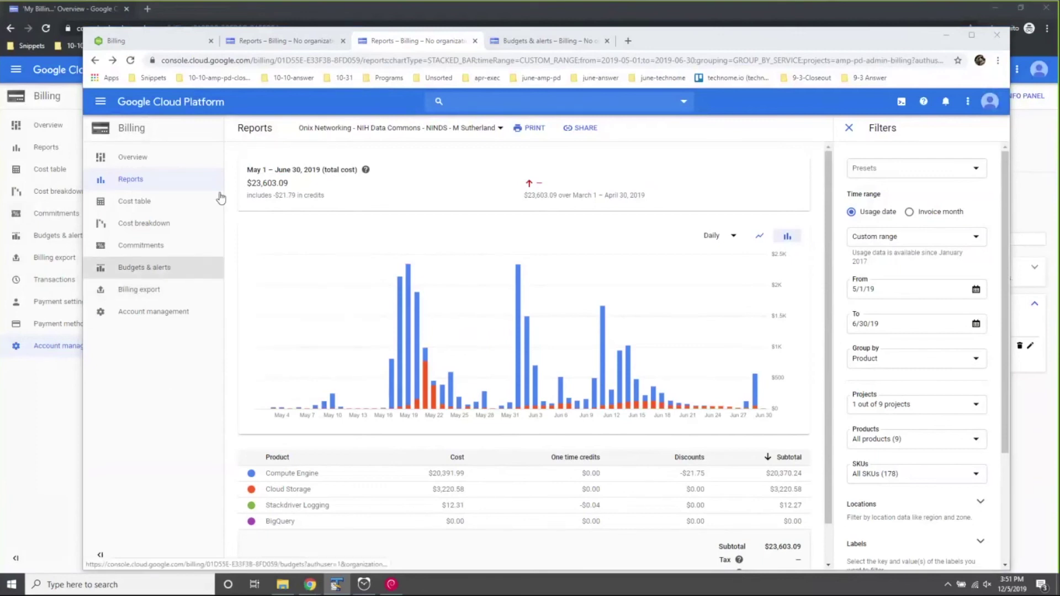
{"action": "left_click", "coordinate": [560, 42]}
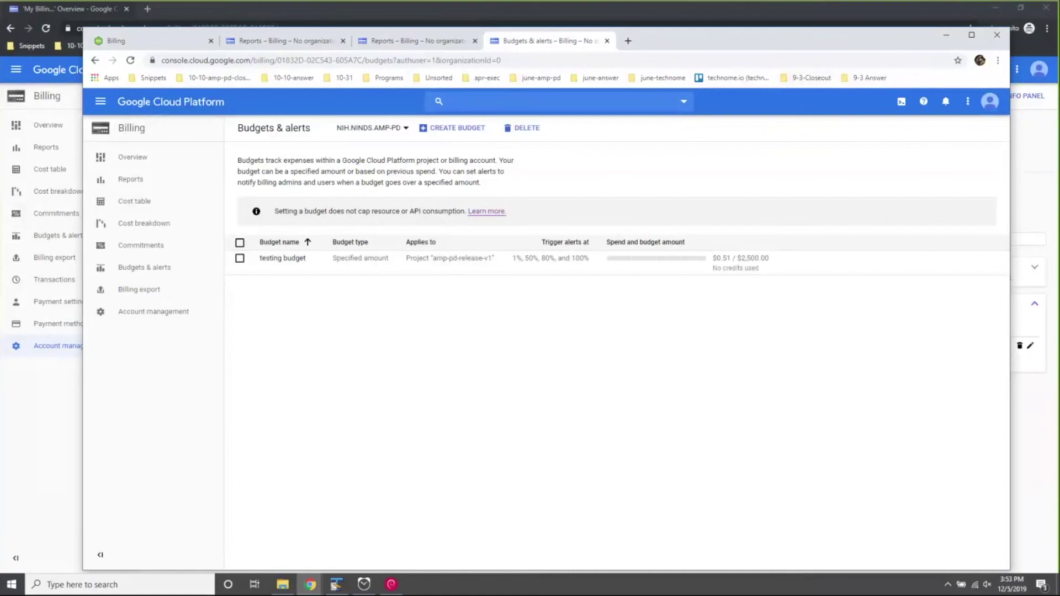
Step: Minimize both browser windows to return to the slideshow and advance to the Questions slide
{"action": "left_click", "coordinate": [948, 35]}
{"action": "left_click", "coordinate": [995, 9]}
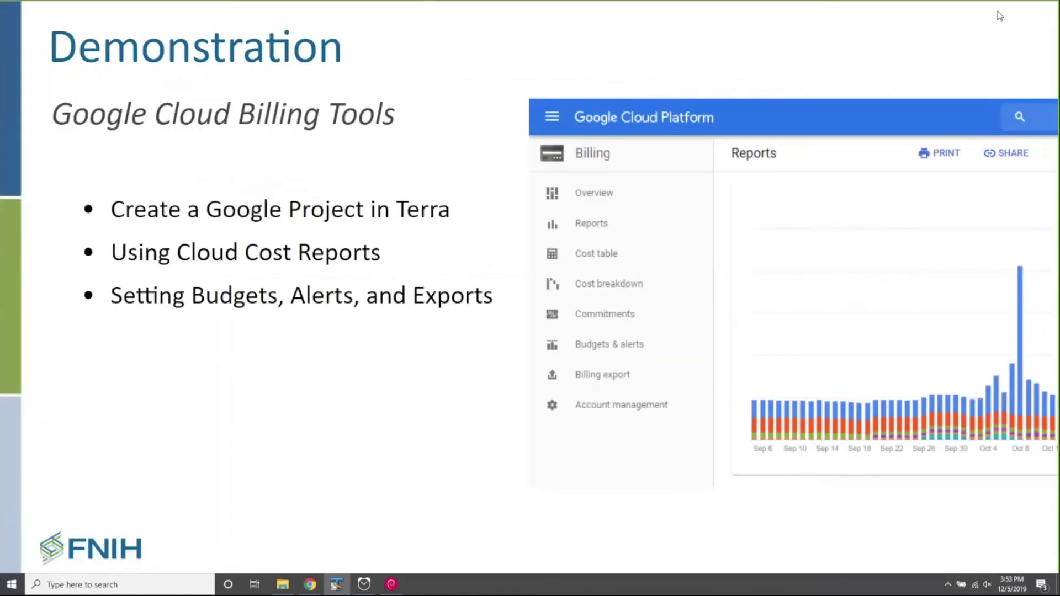
{"action": "left_click", "coordinate": [660, 468]}
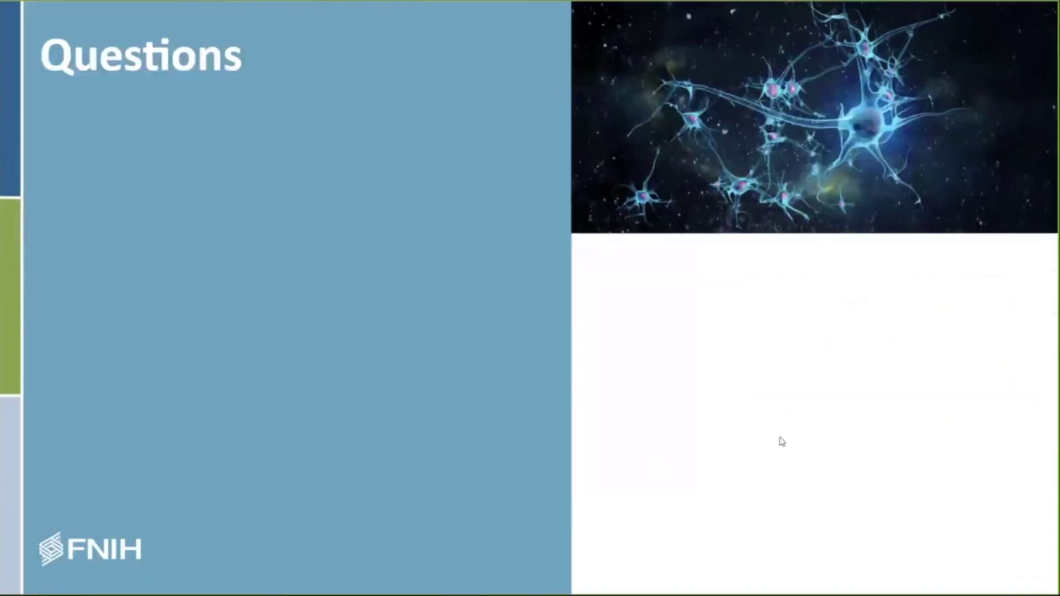